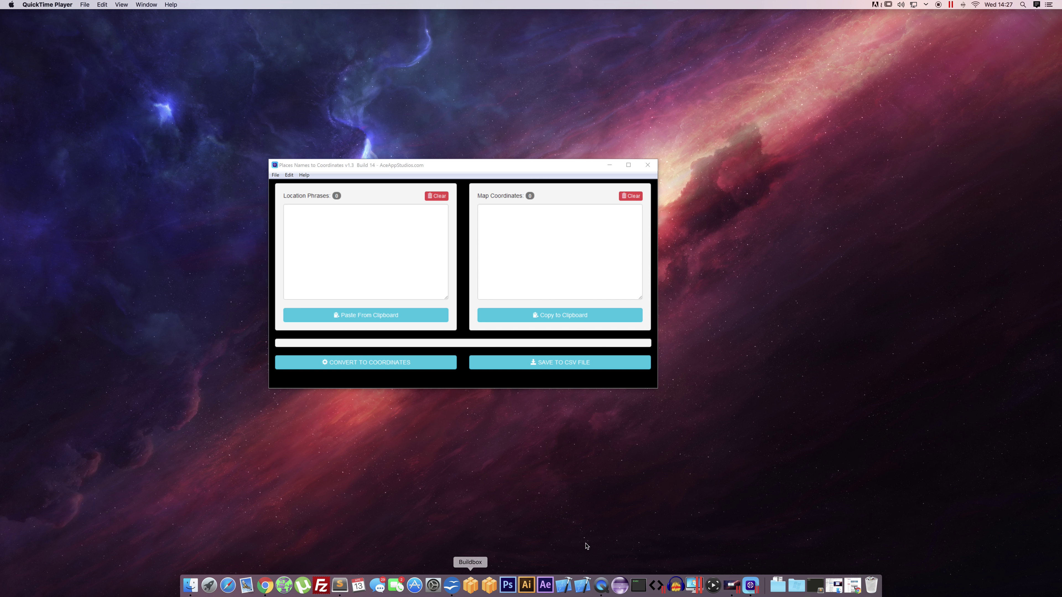
- Open Chrome and go to the United Kingdom geographic resources page
{"action": "left_click", "coordinate": [266, 585]}
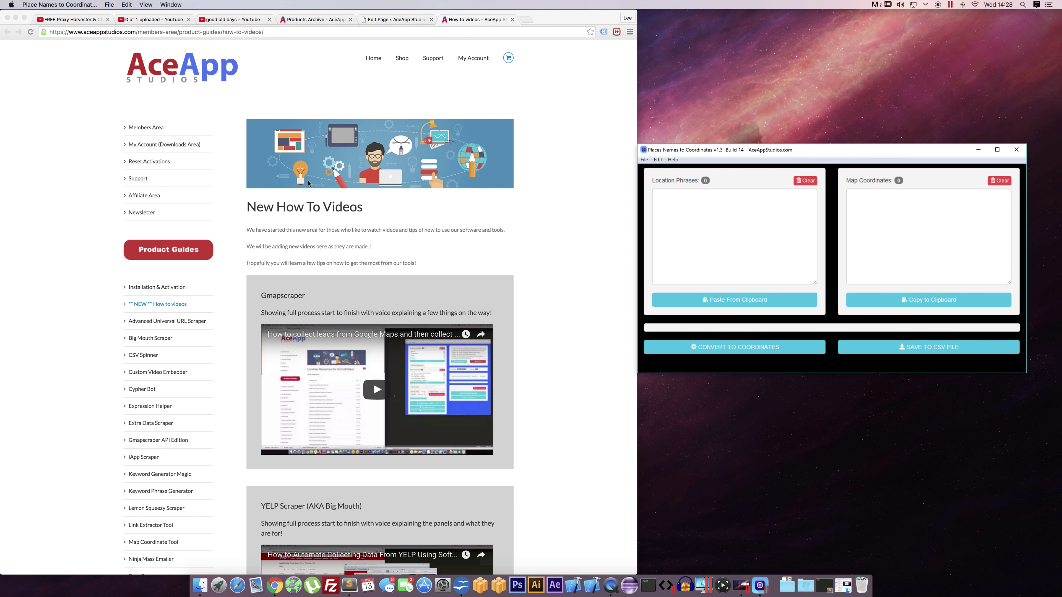
{"action": "scroll", "coordinate": [215, 274], "scroll_direction": "down", "scroll_amount": 5}
{"action": "scroll", "coordinate": [193, 286], "scroll_direction": "down", "scroll_amount": 15}
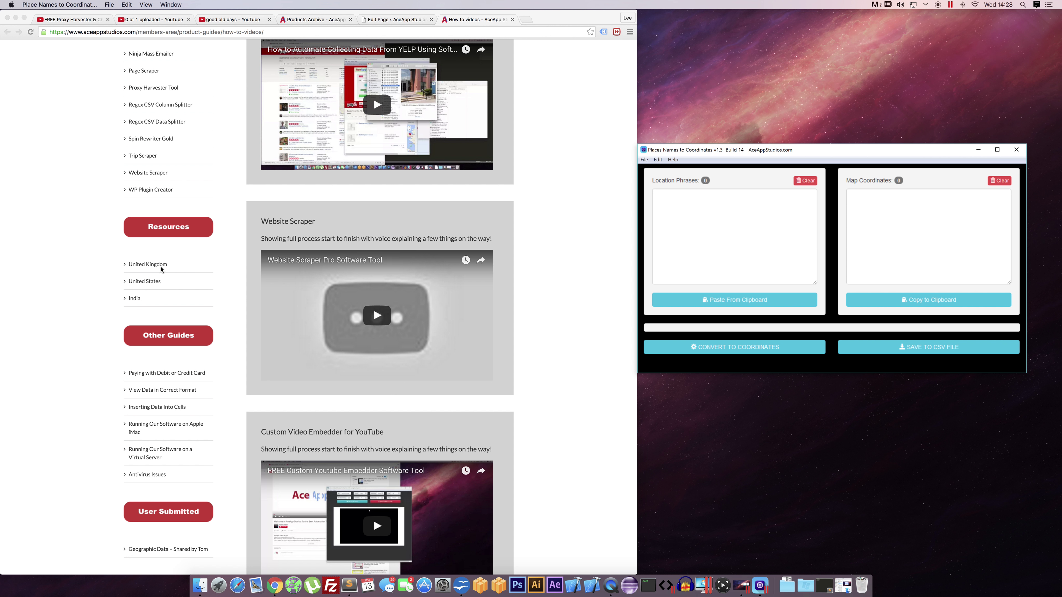
{"action": "left_click", "coordinate": [145, 267]}
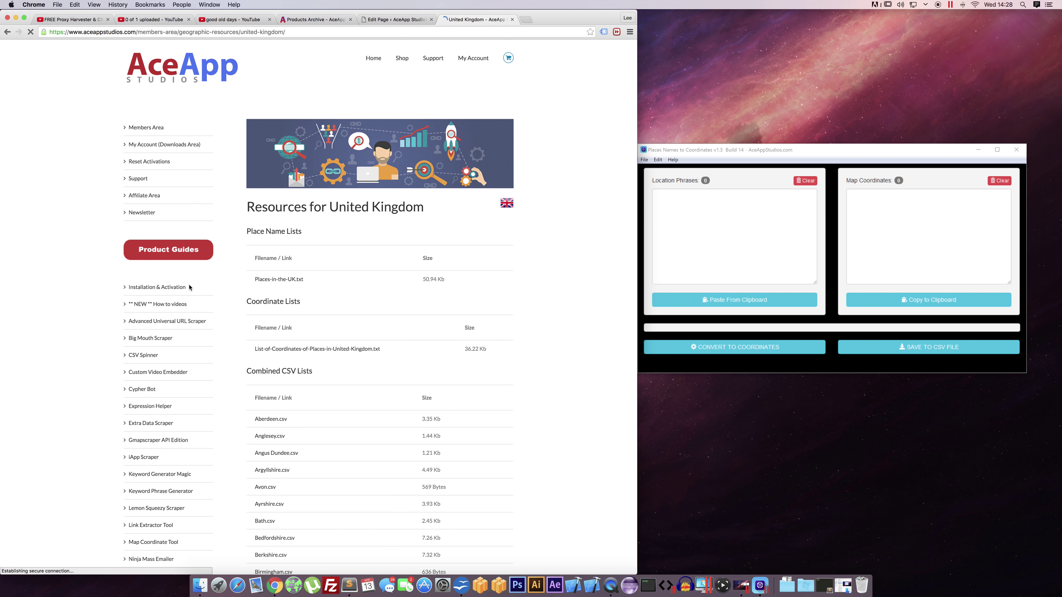
{"action": "scroll", "coordinate": [316, 290], "scroll_direction": "down", "scroll_amount": 1}
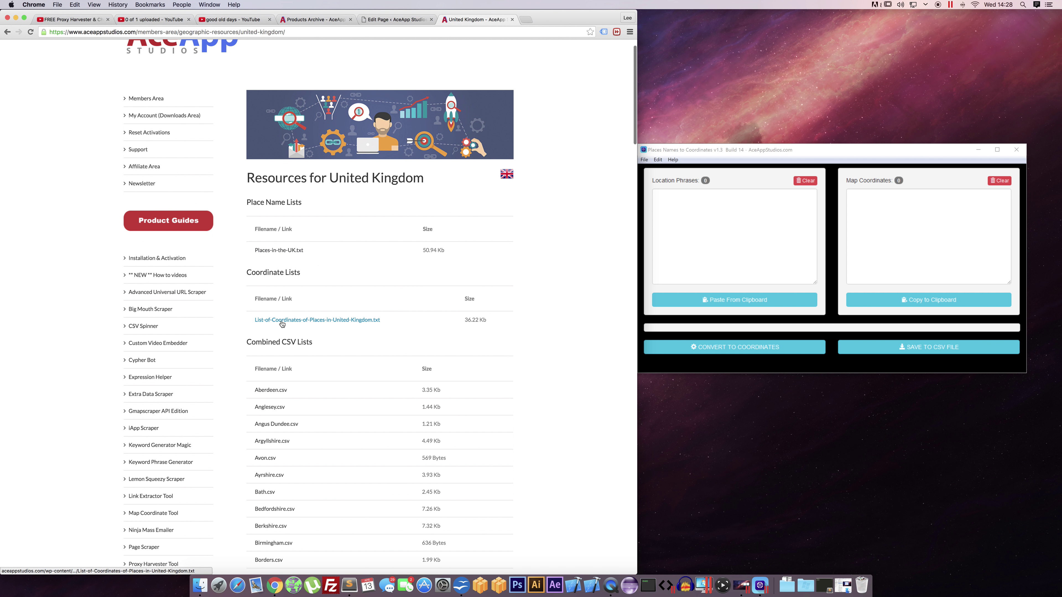
{"action": "scroll", "coordinate": [282, 324], "scroll_direction": "down", "scroll_amount": 5}
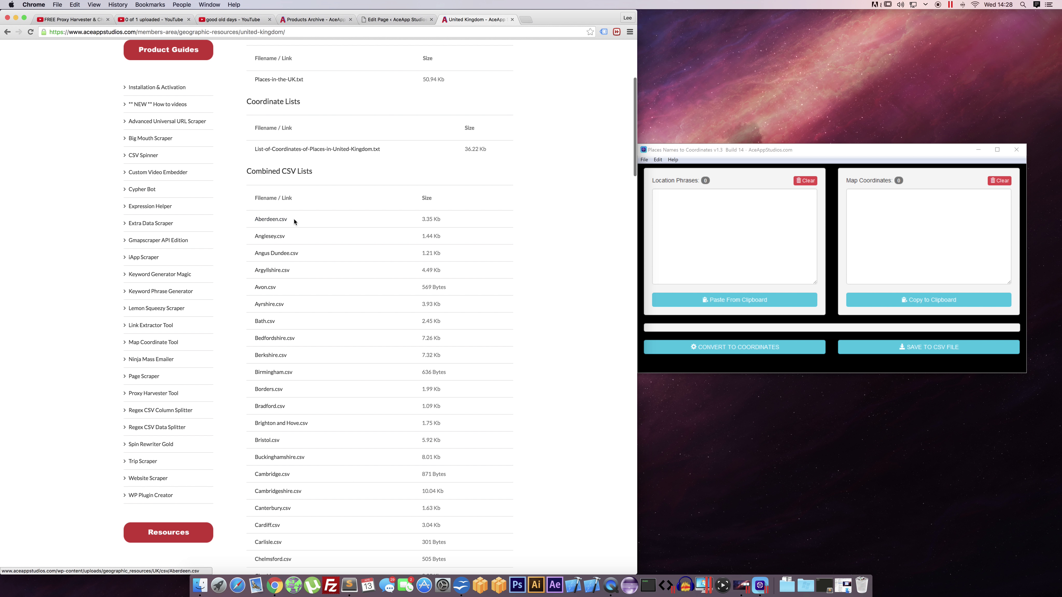
{"action": "scroll", "coordinate": [274, 224], "scroll_direction": "up", "scroll_amount": 1}
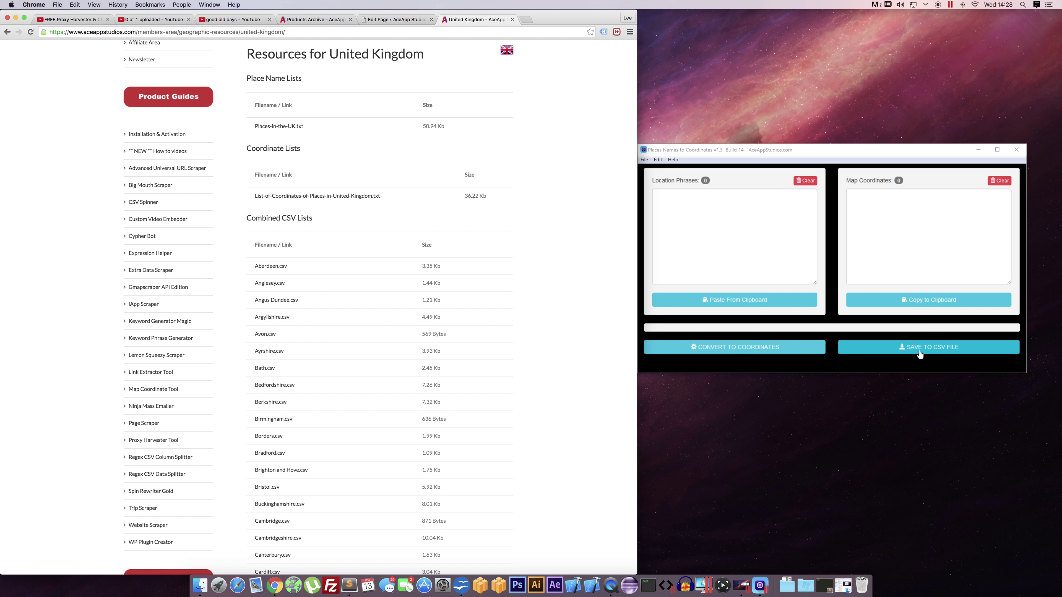
{"action": "scroll", "coordinate": [330, 226], "scroll_direction": "up", "scroll_amount": 1}
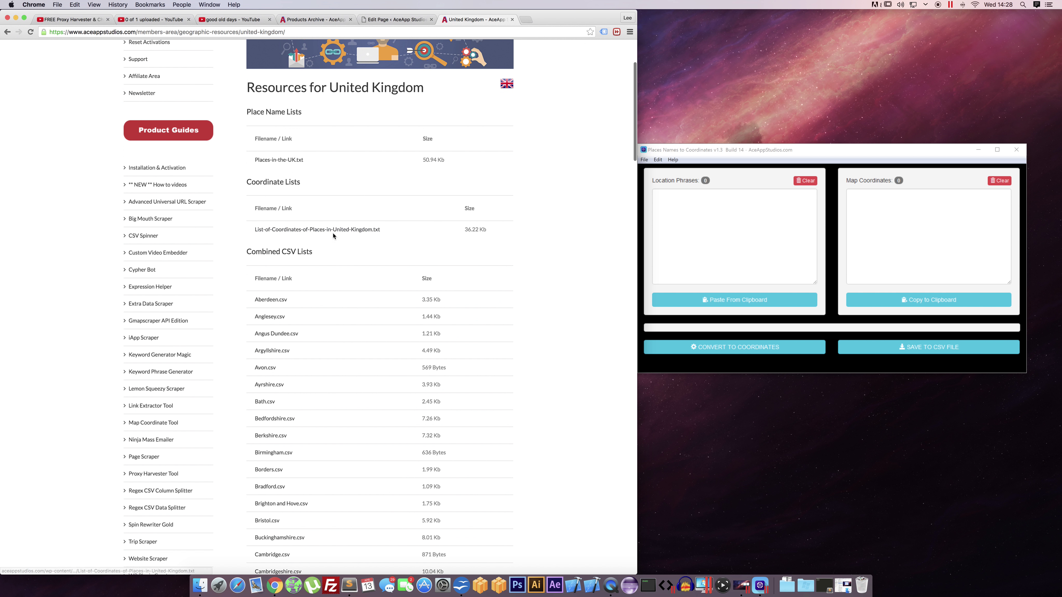
- Open Places-in-the-UK.txt and copy its first 21 lines, Ampthill through Earley
{"action": "left_click", "coordinate": [282, 160]}
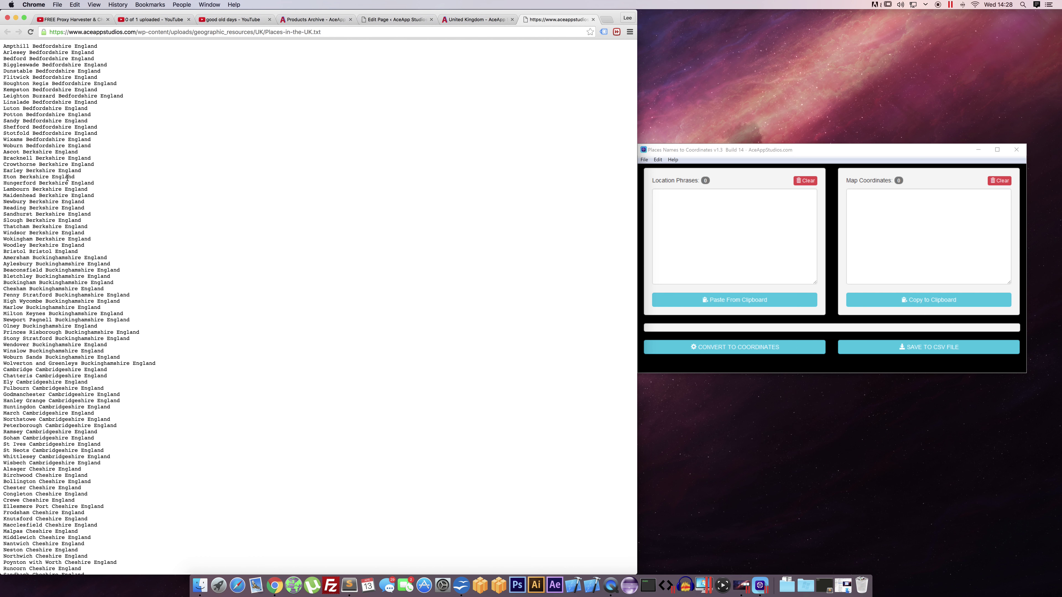
{"action": "left_click_drag", "start_coordinate": [86, 174], "coordinate": [3, 43]}
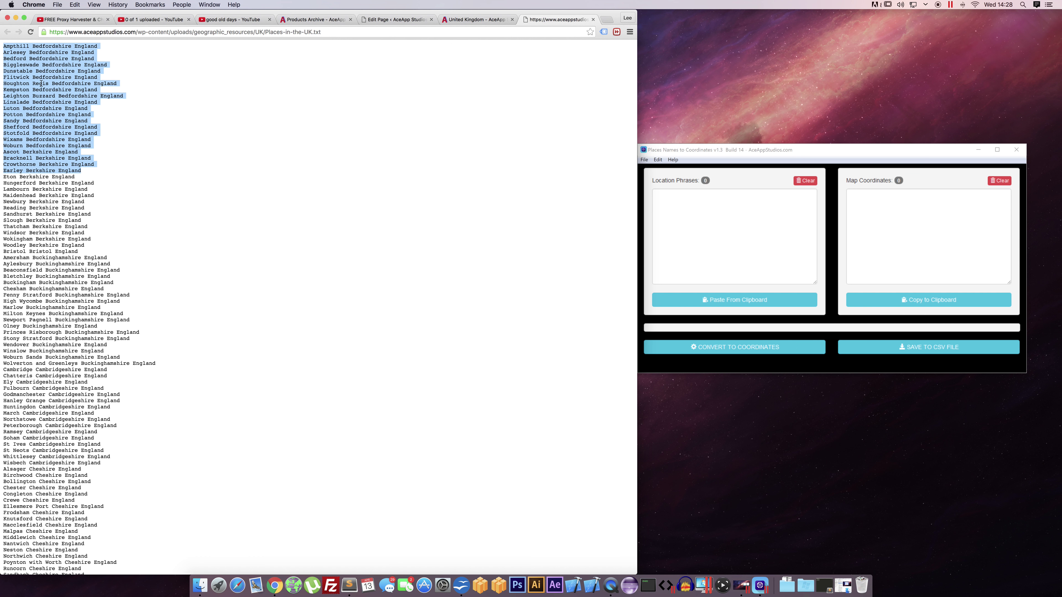
{"action": "key", "text": "super+c"}
{"action": "left_click", "coordinate": [748, 245]}
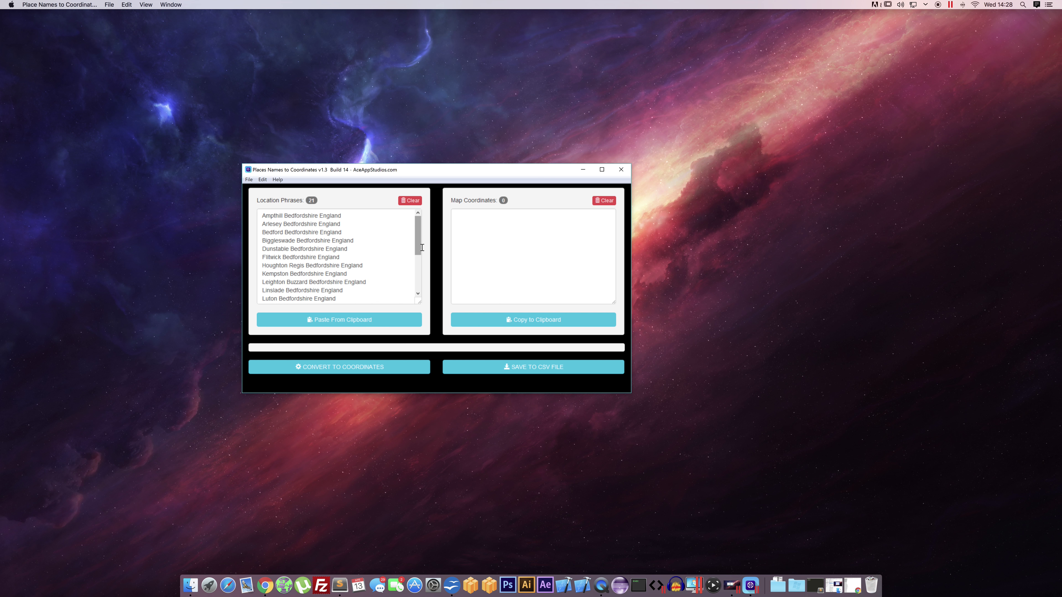
- Scroll the pasted phrase list and select Bedfordshire in the first phrase
{"action": "mouse_move", "coordinate": [420, 245]}
{"action": "left_mouse_down"}
{"action": "mouse_move", "coordinate": [418, 276]}
{"action": "mouse_move", "coordinate": [418, 227]}
{"action": "left_mouse_up"}
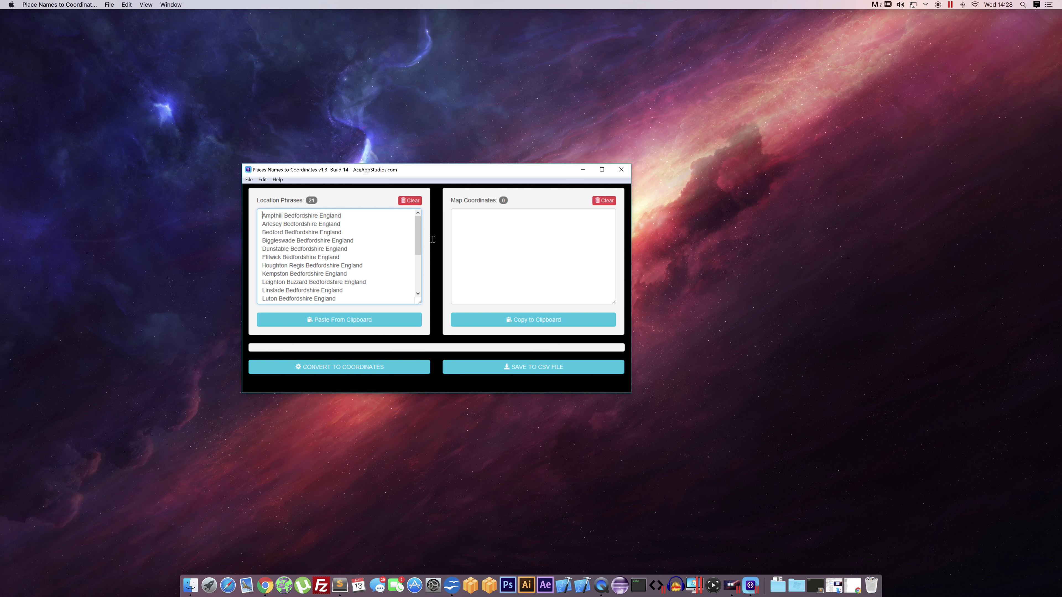
{"action": "scroll", "coordinate": [416, 253], "scroll_direction": "down", "scroll_amount": 1}
{"action": "scroll", "coordinate": [414, 217], "scroll_direction": "up", "scroll_amount": 1}
{"action": "double_click", "coordinate": [317, 214]}
{"action": "double_click", "coordinate": [334, 214]}
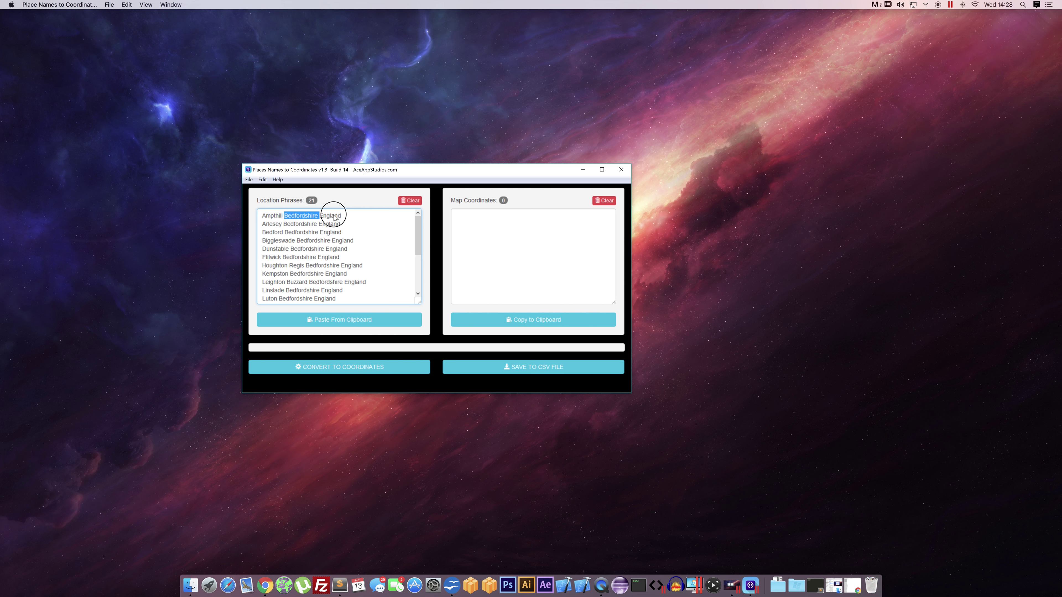
{"action": "double_click", "coordinate": [303, 215]}
{"action": "left_click_drag", "start_coordinate": [285, 215], "coordinate": [318, 216]}
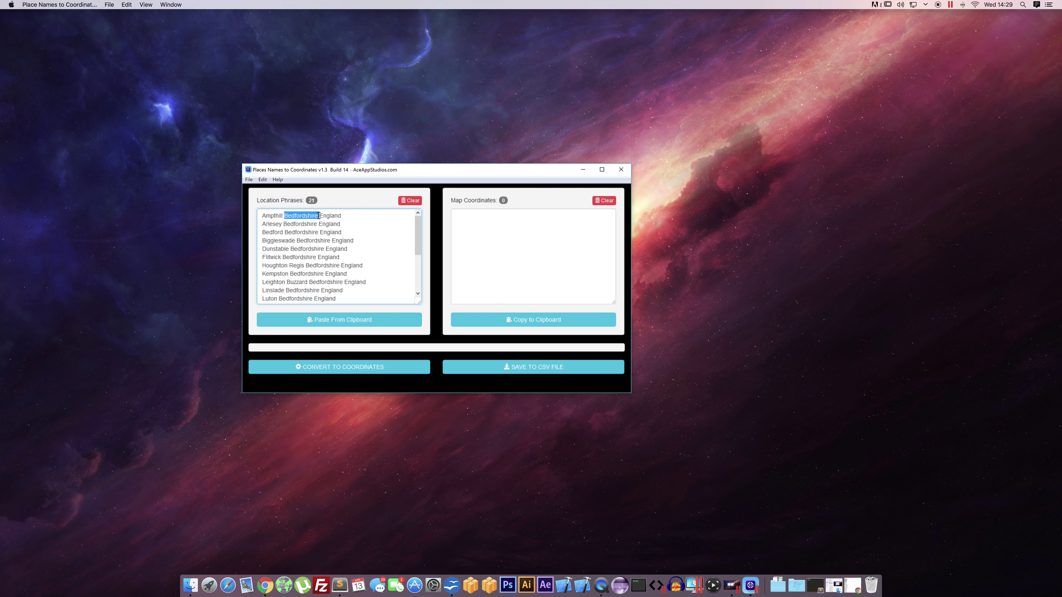
- Select each word of 'Ampthill Bedfordshire England', then the whole phrase, then deselect it
{"action": "double_click", "coordinate": [272, 215]}
{"action": "double_click", "coordinate": [301, 215]}
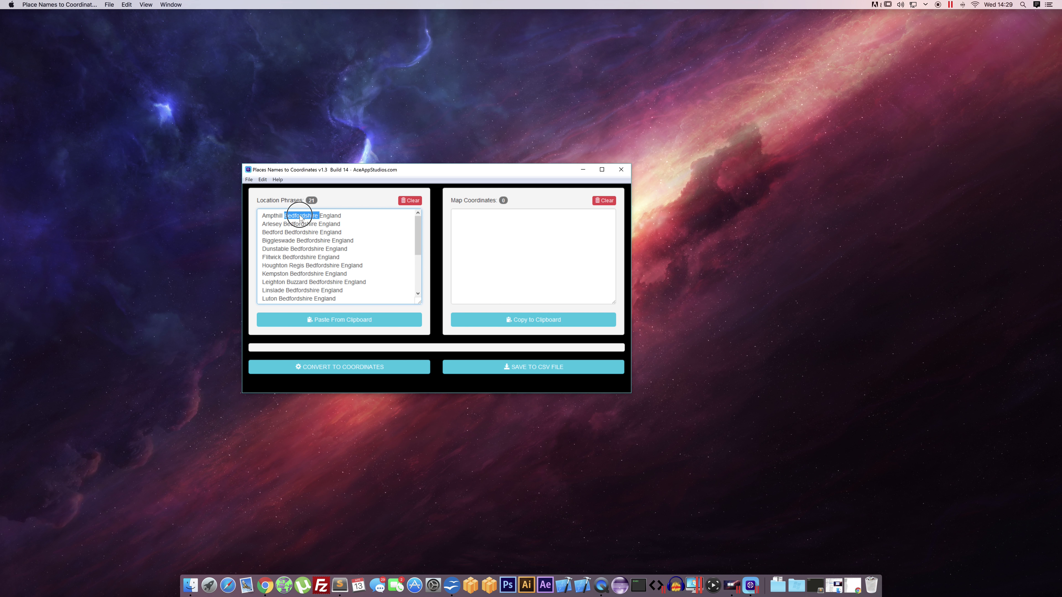
{"action": "double_click", "coordinate": [329, 215]}
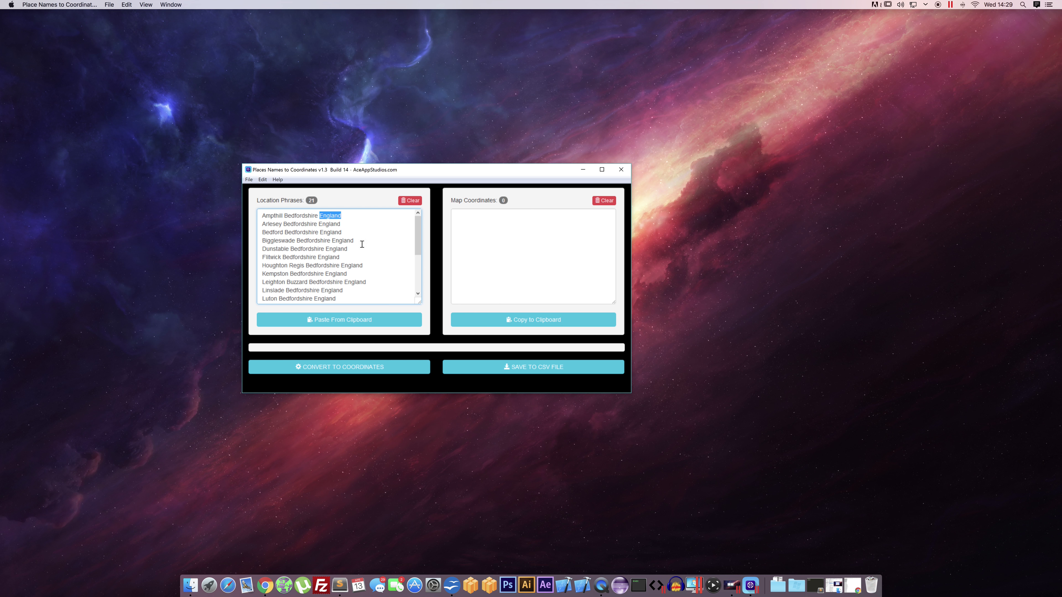
{"action": "double_click", "coordinate": [297, 216]}
{"action": "left_click", "coordinate": [328, 216]}
{"action": "left_click_drag", "start_coordinate": [341, 216], "coordinate": [307, 224]}
{"action": "left_click", "coordinate": [306, 223]}
- Scroll through the 21 phrases and drag the list scrollbar back to the top
{"action": "scroll", "coordinate": [407, 239], "scroll_direction": "down", "scroll_amount": 5}
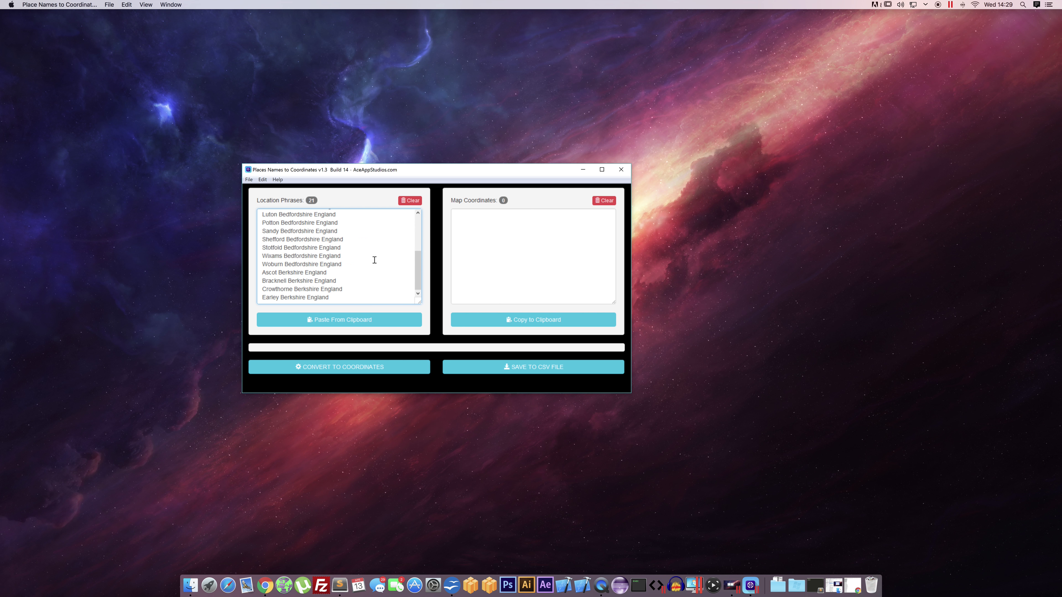
{"action": "left_click", "coordinate": [275, 248]}
{"action": "left_click_drag", "start_coordinate": [415, 262], "coordinate": [418, 257]}
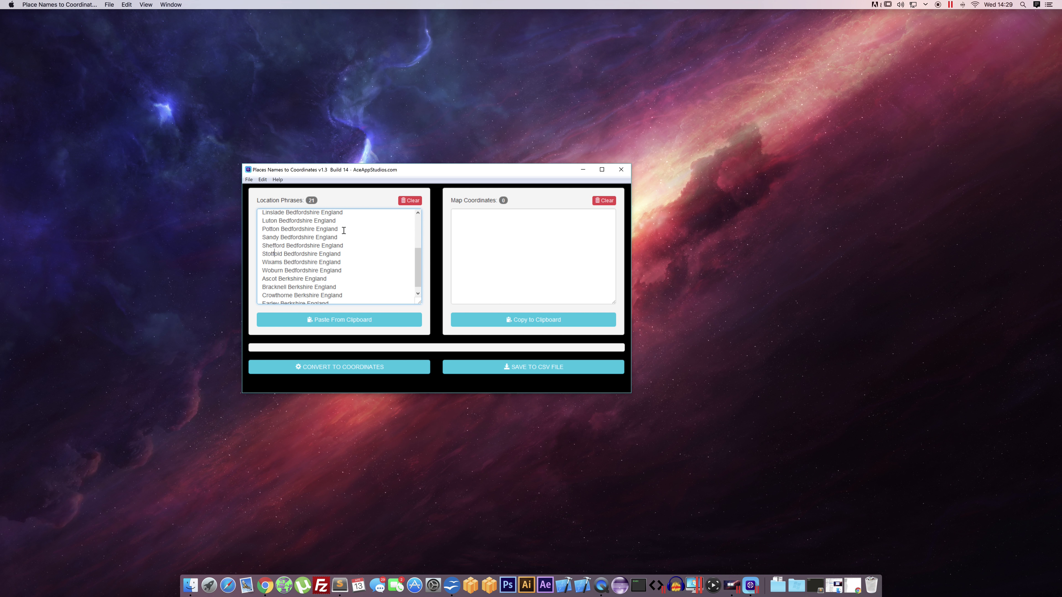
{"action": "left_click_drag", "start_coordinate": [417, 267], "coordinate": [418, 222]}
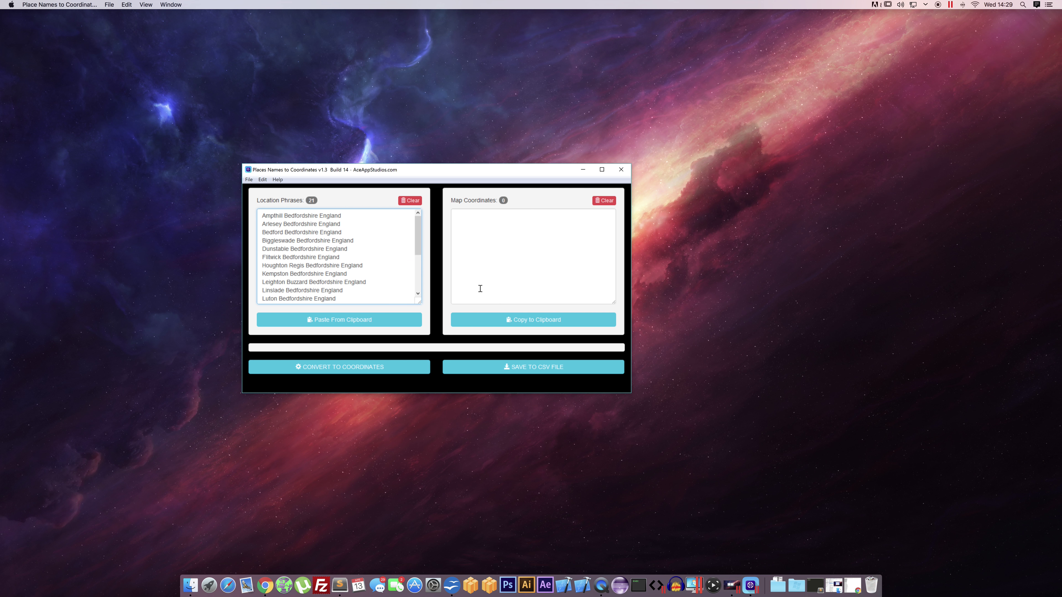
- Convert all 21 phrases to coordinates and dismiss the '21 locations collected' message
{"action": "left_click", "coordinate": [364, 369]}
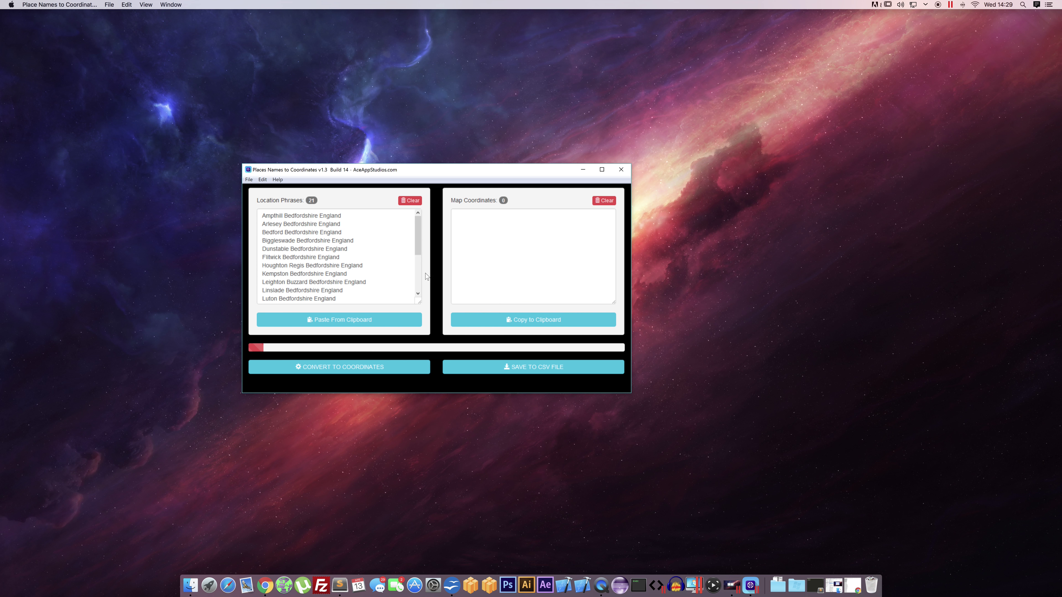
{"action": "scroll", "coordinate": [260, 254], "scroll_direction": "down", "scroll_amount": 4}
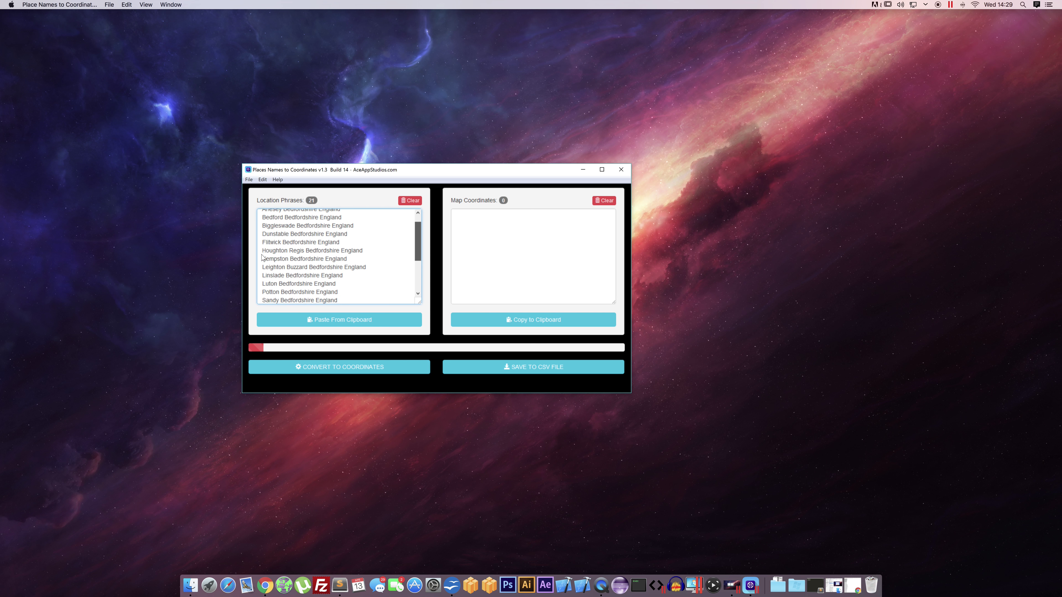
{"action": "left_click", "coordinate": [274, 247]}
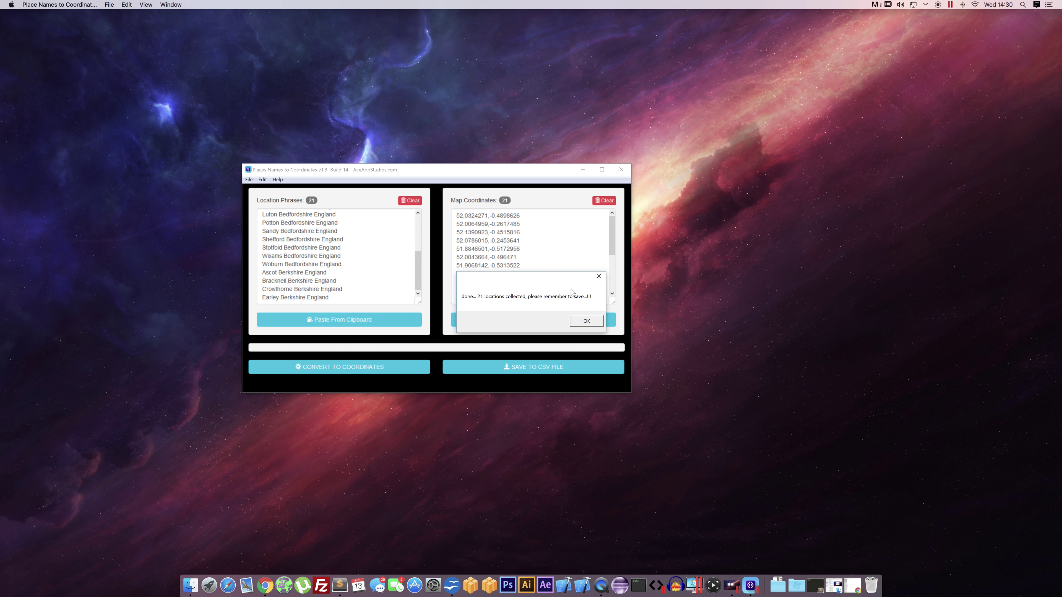
{"action": "left_click", "coordinate": [590, 322]}
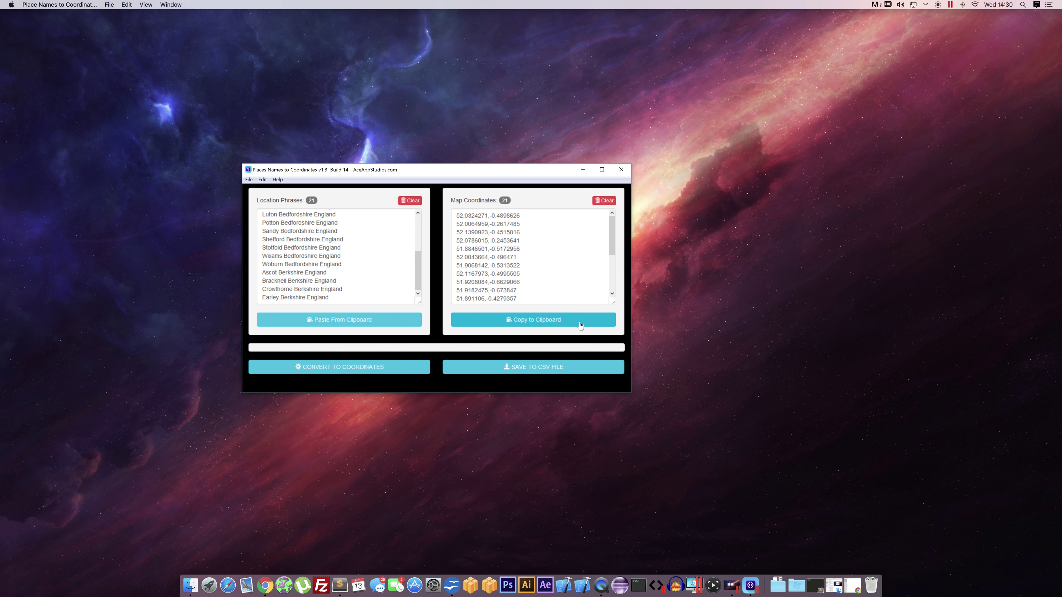
- Copy the 21 coordinate pairs to the clipboard, review the list, and start saving to CSV
{"action": "left_click", "coordinate": [528, 321]}
{"action": "left_click", "coordinate": [545, 321]}
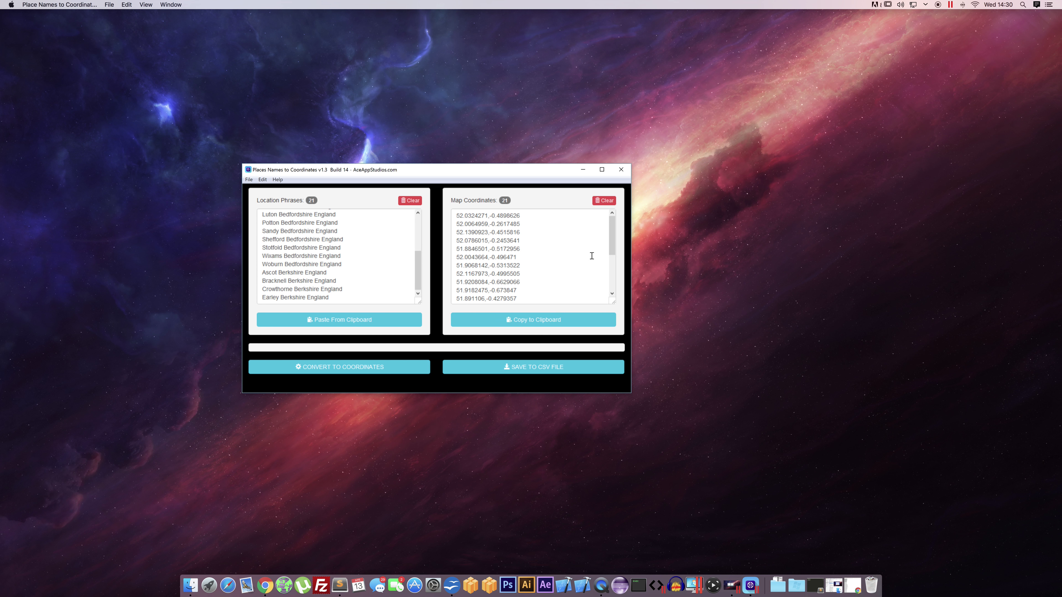
{"action": "mouse_move", "coordinate": [610, 235]}
{"action": "left_mouse_down"}
{"action": "mouse_move", "coordinate": [609, 277]}
{"action": "mouse_move", "coordinate": [611, 235]}
{"action": "left_mouse_up"}
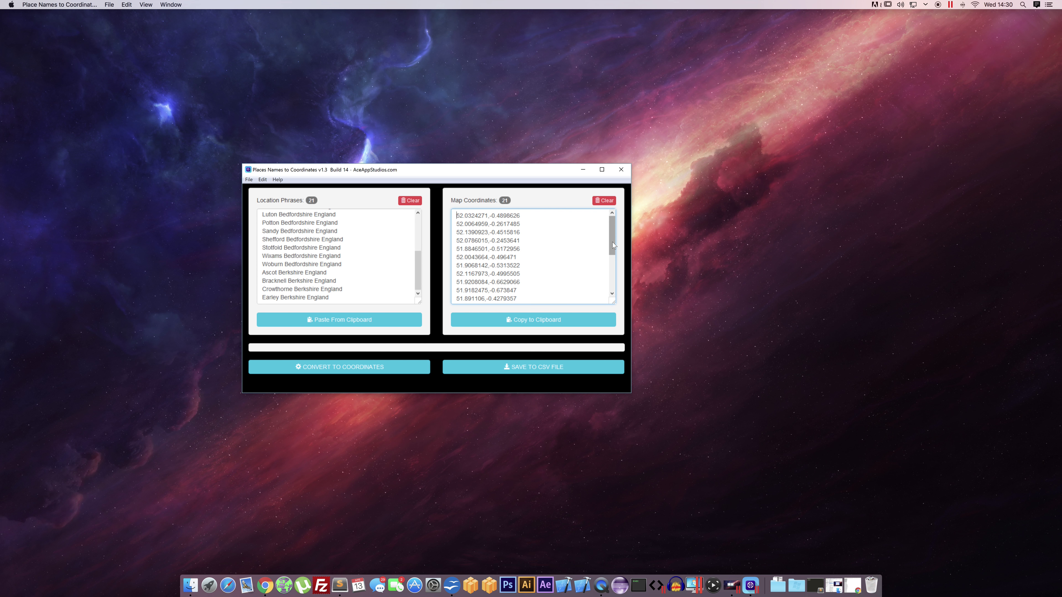
{"action": "mouse_move", "coordinate": [611, 245]}
{"action": "left_mouse_down"}
{"action": "mouse_move", "coordinate": [610, 281]}
{"action": "mouse_move", "coordinate": [612, 243]}
{"action": "left_mouse_up"}
{"action": "left_click", "coordinate": [517, 368]}
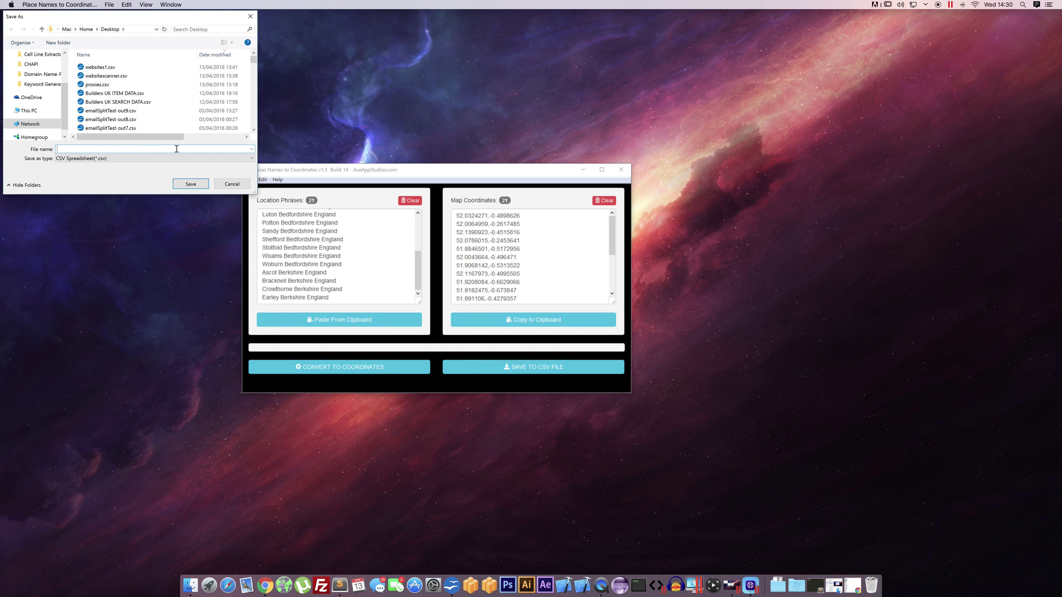
- Save the results as coordinates.csv on the Desktop, review it in OpenOffice Calc, then close Calc
{"action": "type", "text": "coordina"}
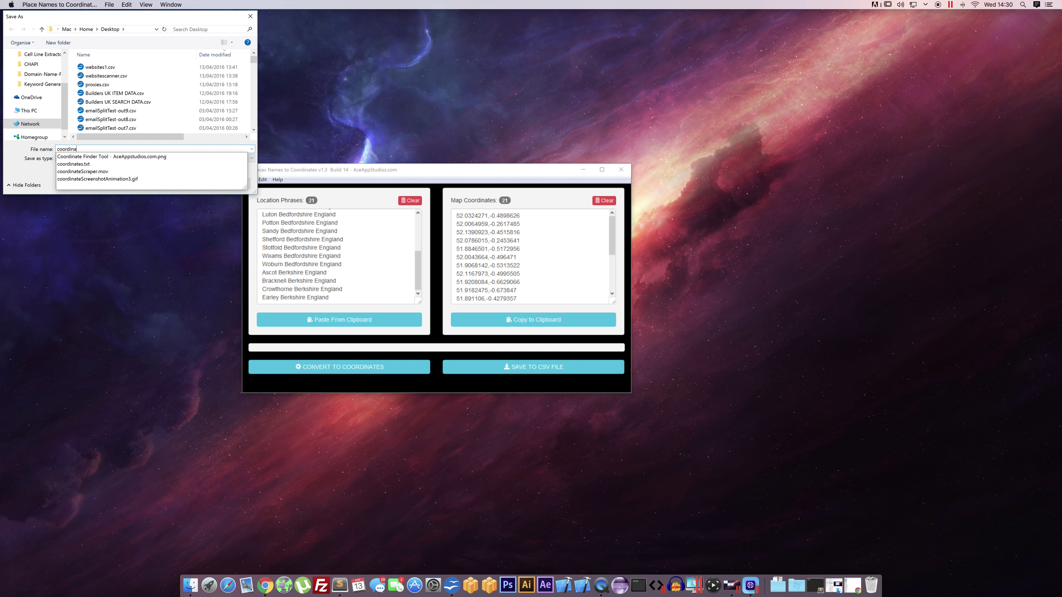
{"action": "type", "text": "tes.csv"}
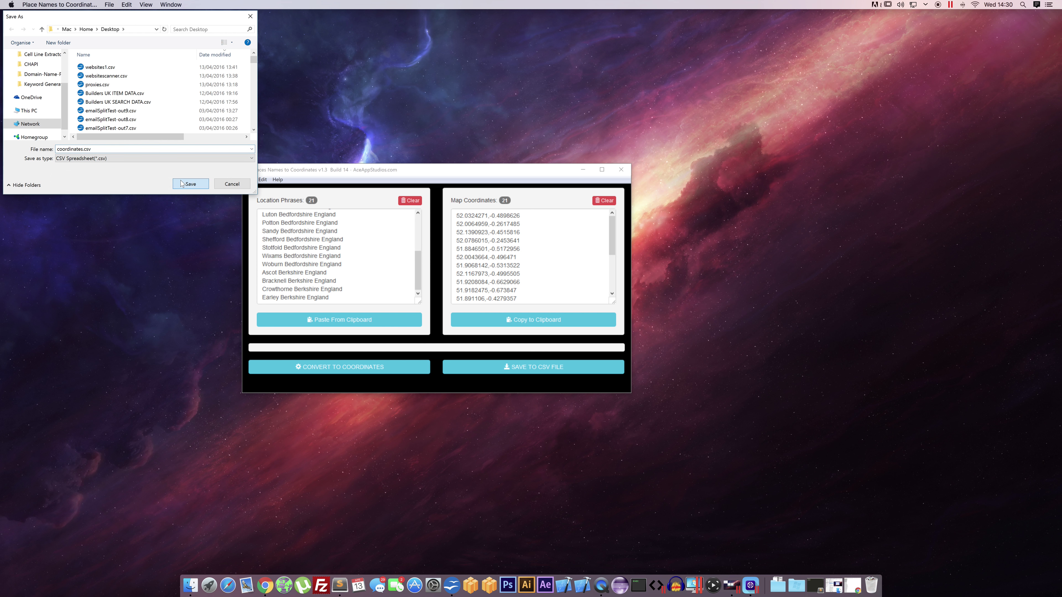
{"action": "left_click", "coordinate": [189, 184]}
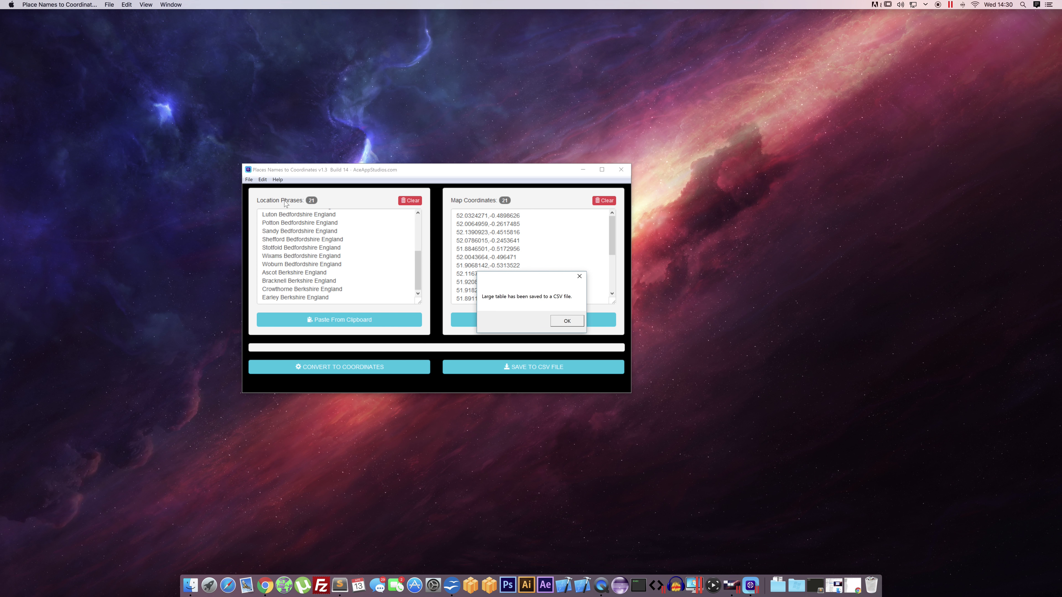
{"action": "left_click", "coordinate": [568, 323]}
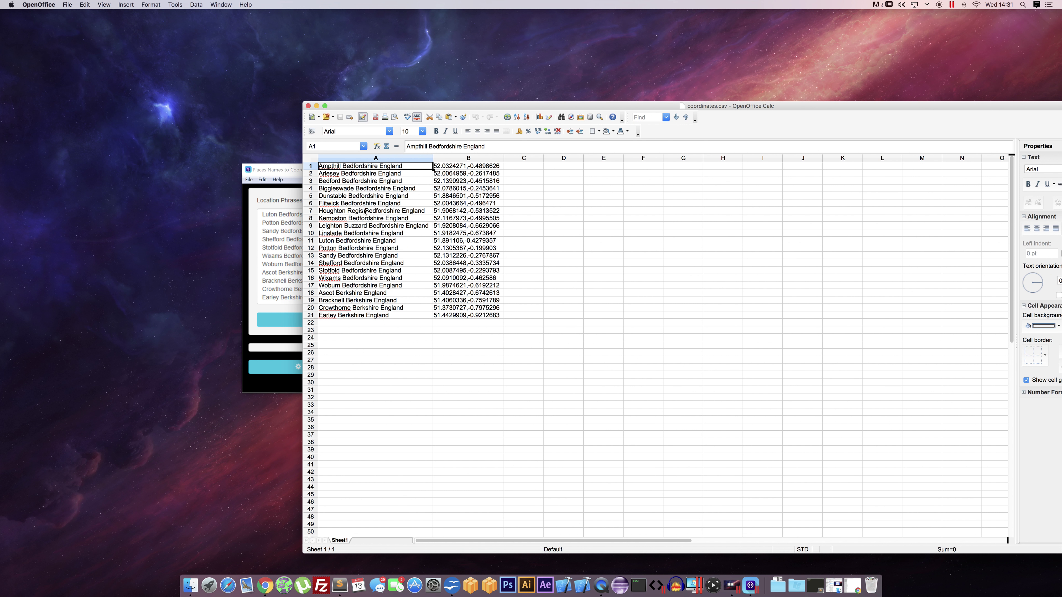
{"action": "left_click", "coordinate": [308, 106]}
{"action": "left_click_drag", "start_coordinate": [275, 170], "coordinate": [306, 155]}
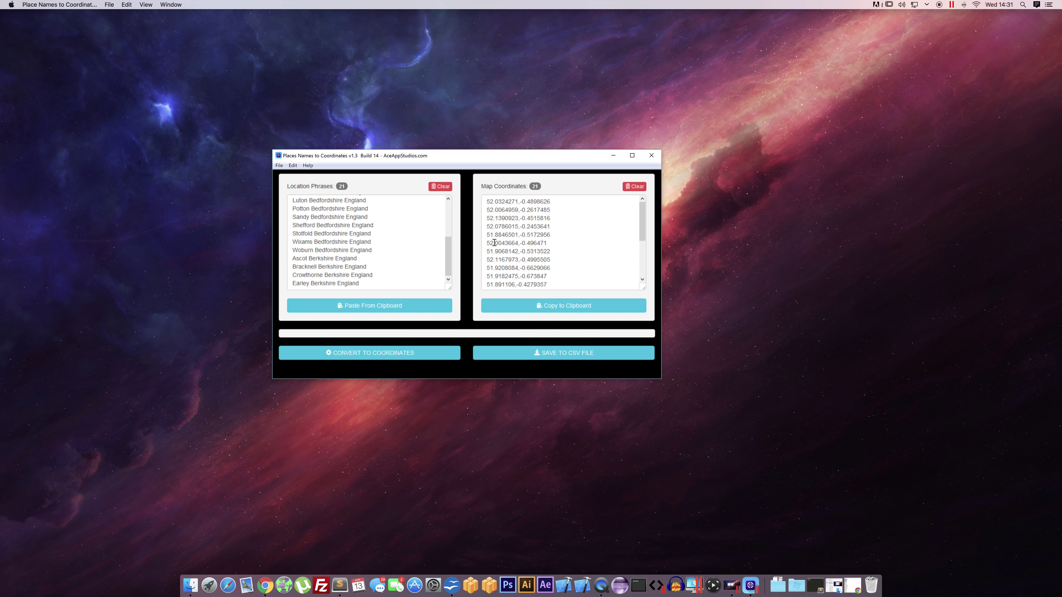